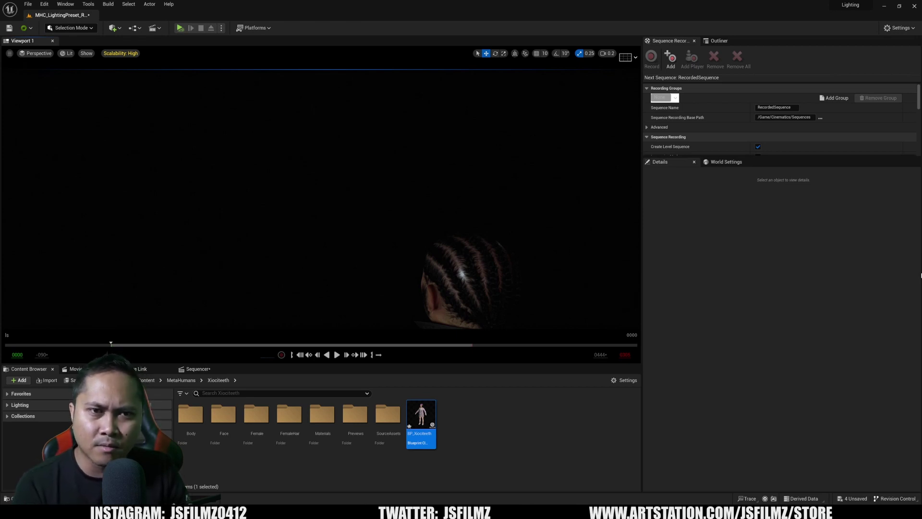
# Step: Reset the MetaHuman's location to 0,0,0, focus it in the viewport, and show the Sequencer timeline
pyautogui.click(349, 303)
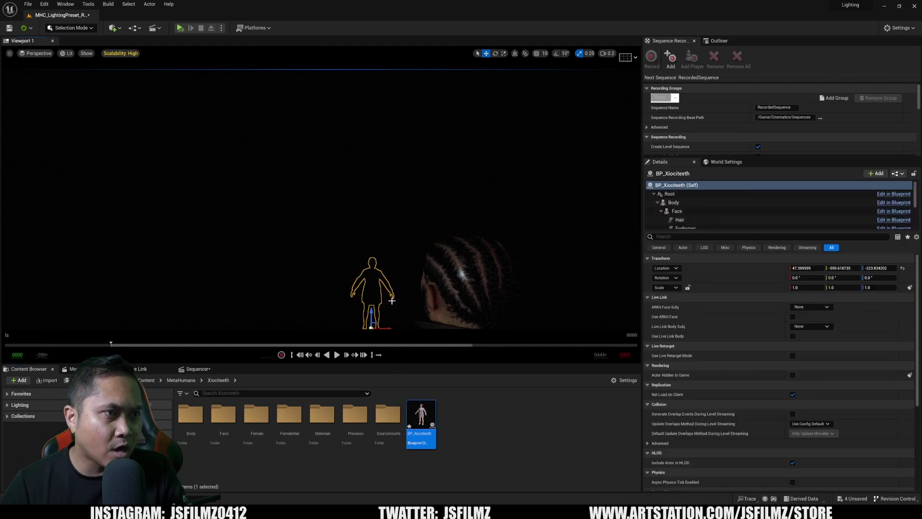
pyautogui.click(902, 270)
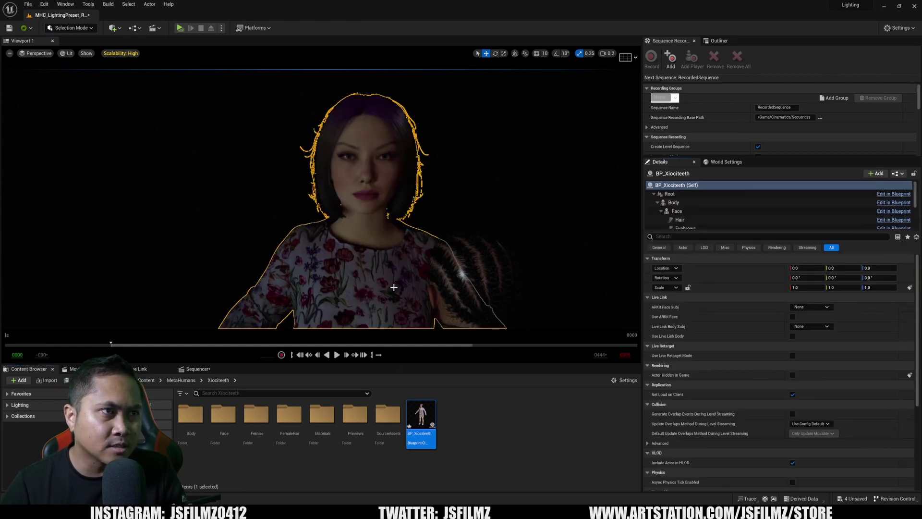
pyautogui.press('f')
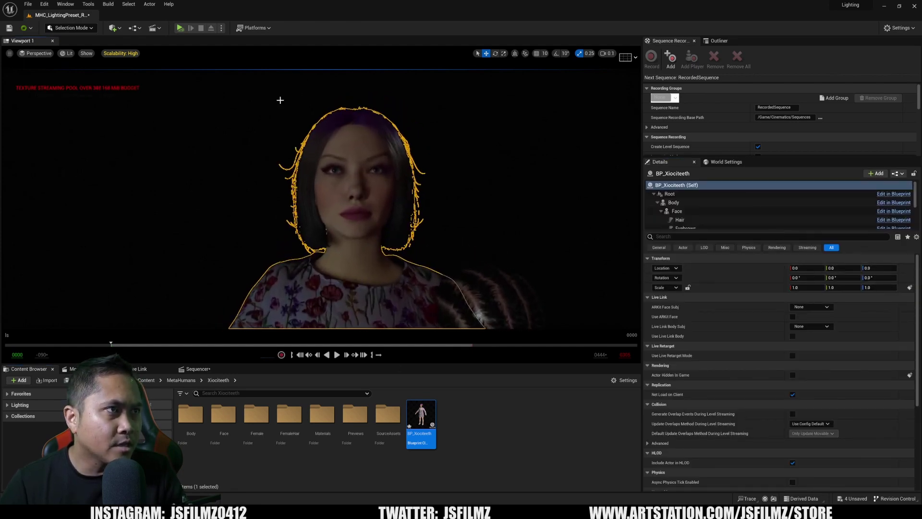
pyautogui.click(197, 369)
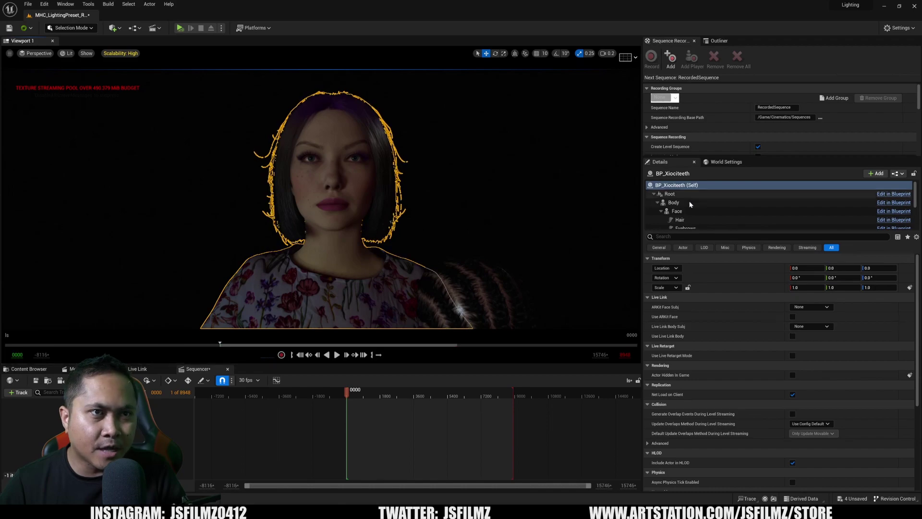
# Step: Clear the hair component's Groom Asset to remove the MetaHuman's hair
pyautogui.click(679, 220)
pyautogui.scroll(-5, 848, 369)
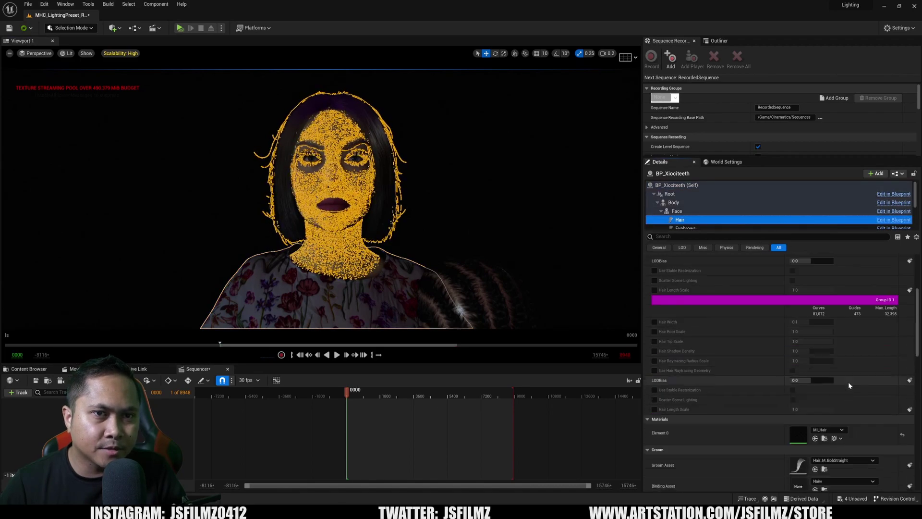
pyautogui.click(841, 437)
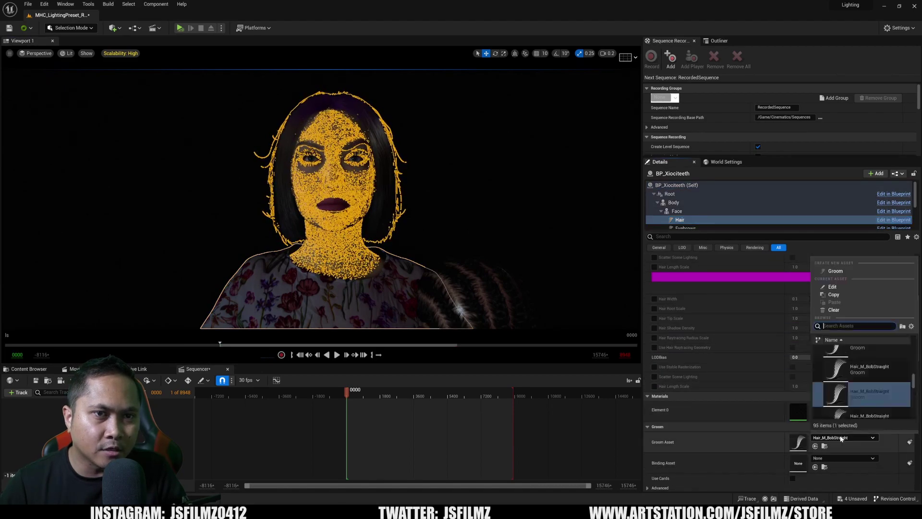
pyautogui.click(838, 310)
# Step: Add the MetaHuman actor to Sequencer and delete its body and face control rig tracks
pyautogui.click(425, 214)
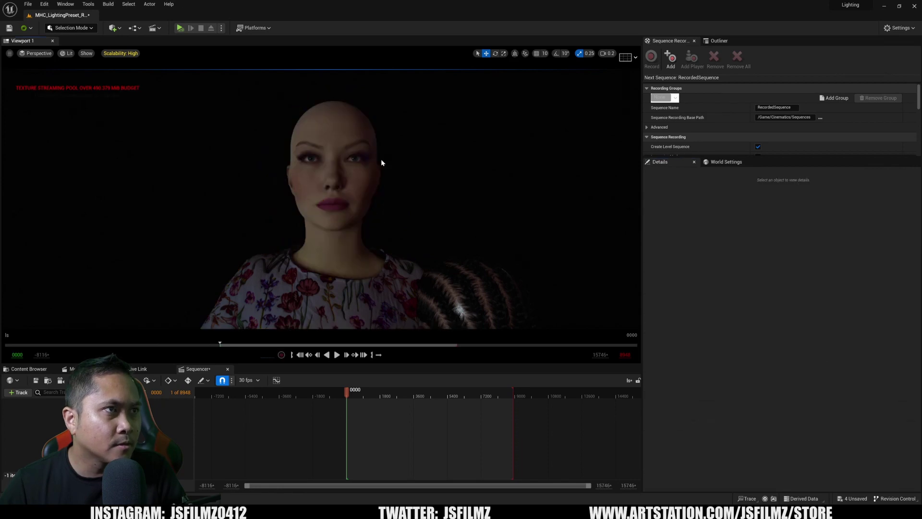
pyautogui.click(383, 163)
pyautogui.click(22, 392)
pyautogui.moveTo(48, 265)
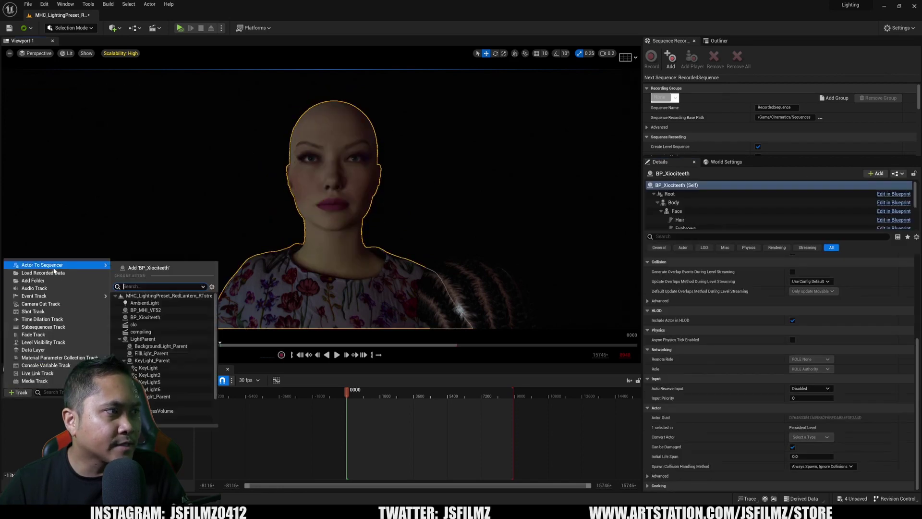
pyautogui.click(140, 269)
pyautogui.click(57, 422)
pyautogui.press('Delete')
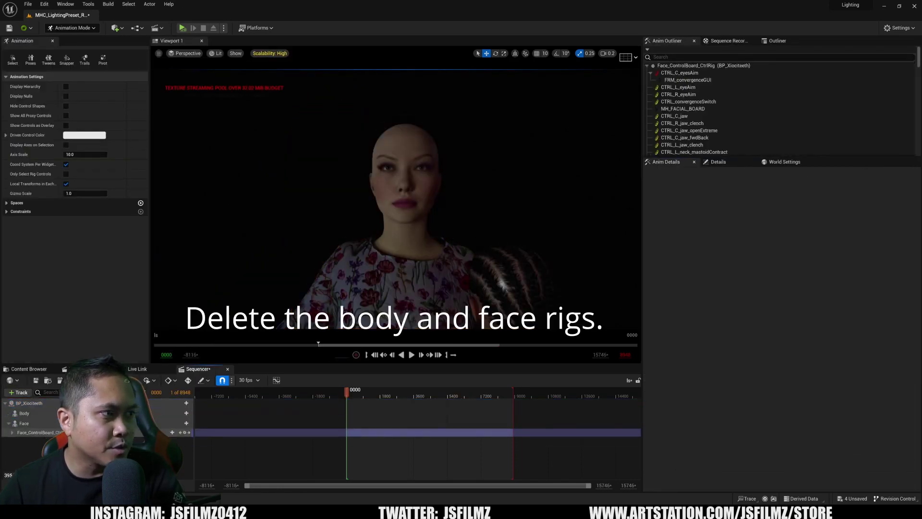
pyautogui.click(213, 432)
pyautogui.press('Delete')
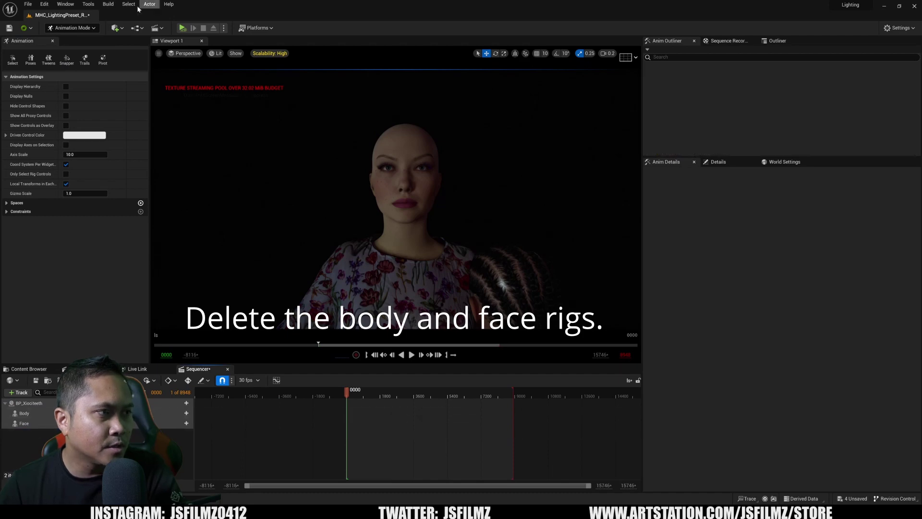
# Step: Add the AS_compileperf animation to the Face track and trim the sequence end to match it
pyautogui.click(214, 414)
pyautogui.click(184, 423)
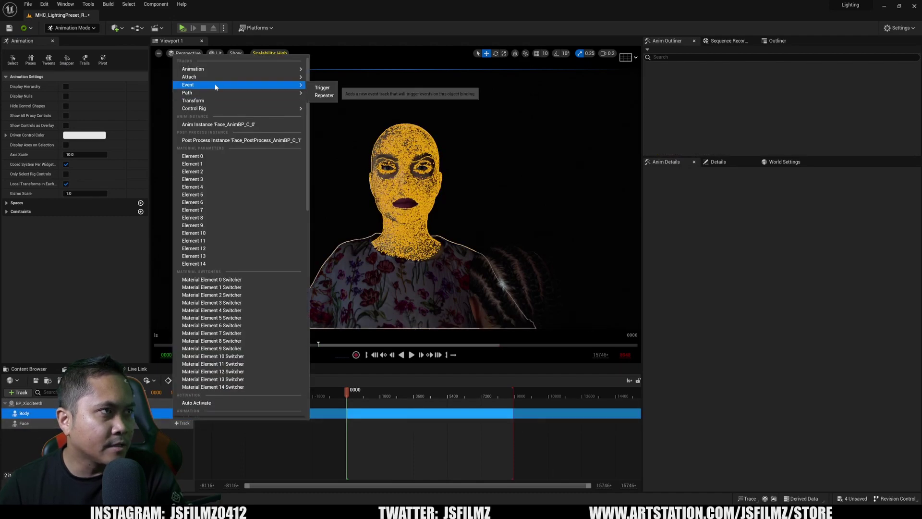
pyautogui.moveTo(216, 68)
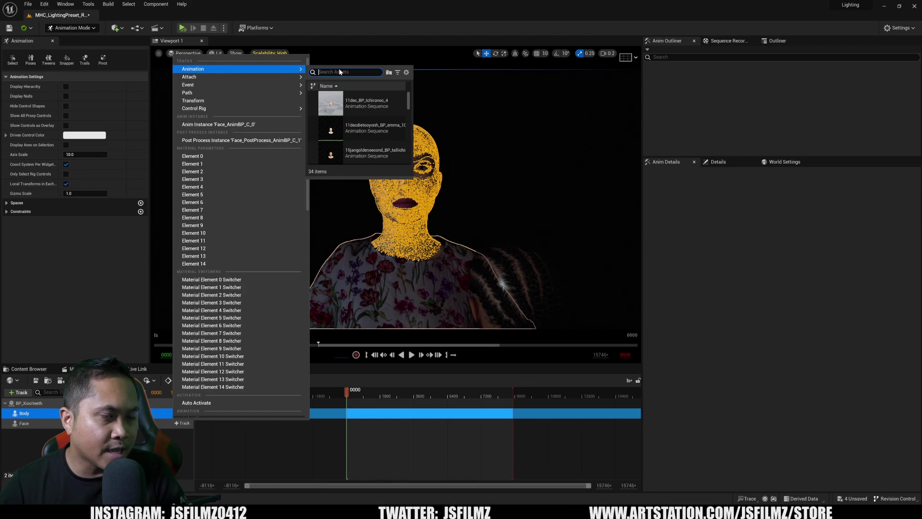
pyautogui.write('comp')
pyautogui.click(369, 99)
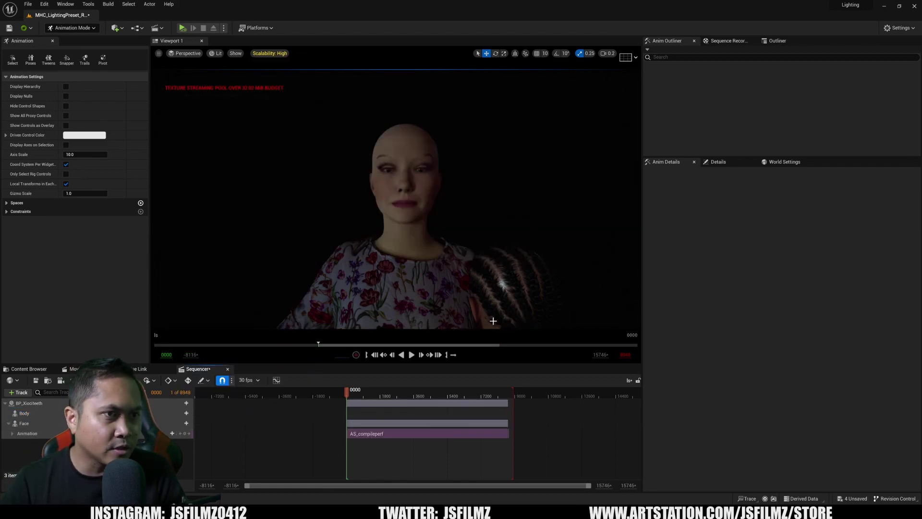
pyautogui.moveTo(512, 393); pyautogui.dragTo(504, 393)
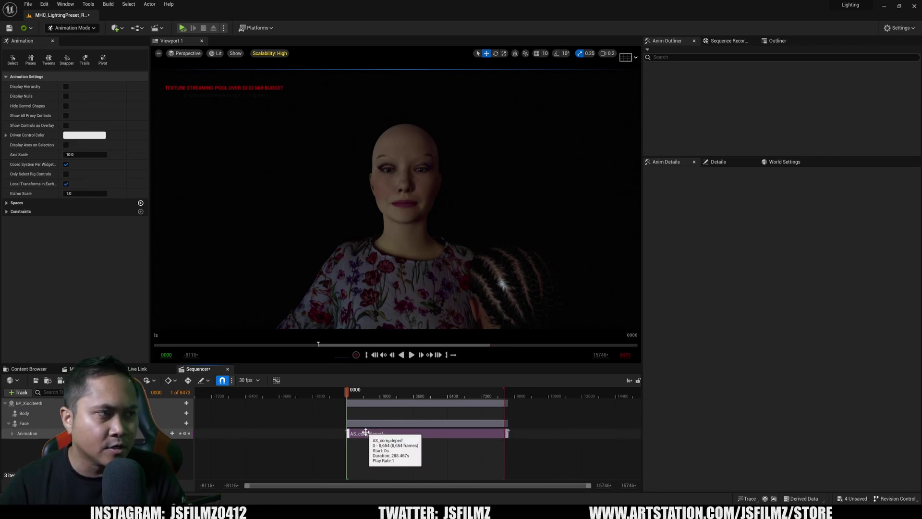
# Step: Add the streetlightnew_BP_Ichironoc animation to the Body track, then play the sequence to preview it
pyautogui.click(182, 414)
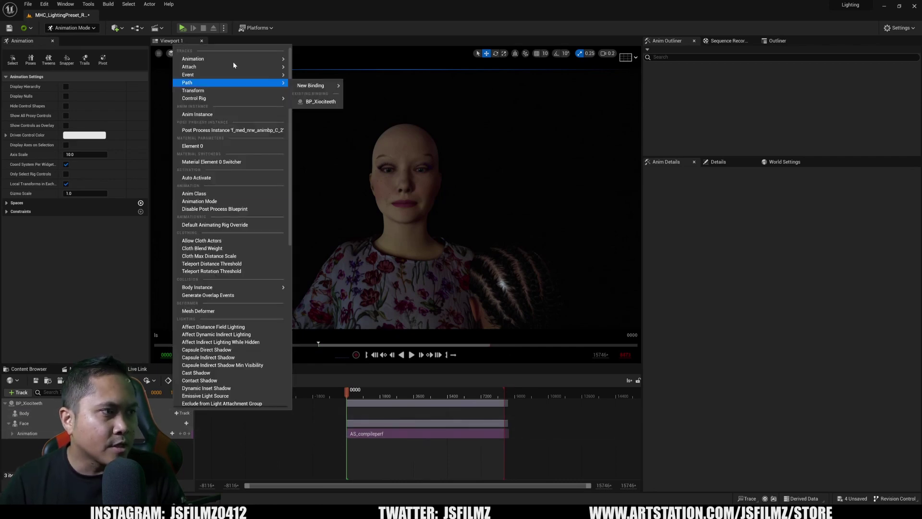
pyautogui.moveTo(232, 58)
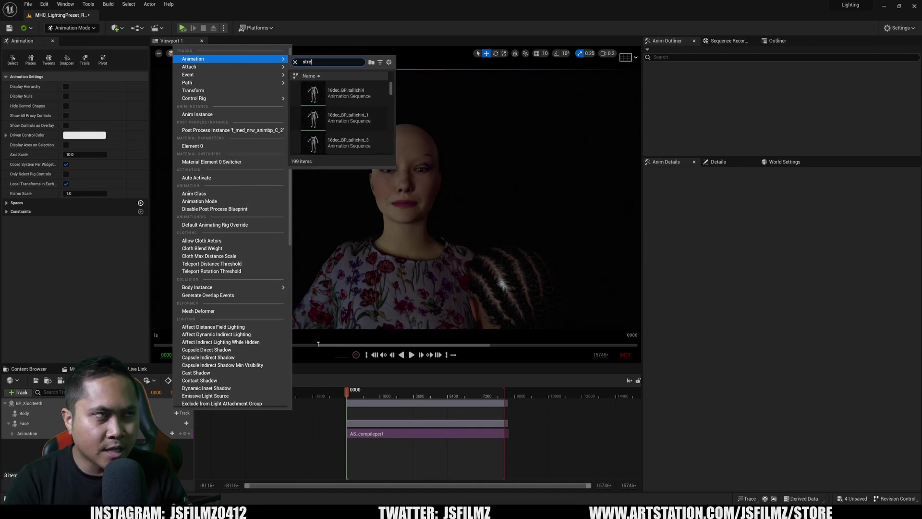
pyautogui.write('stre')
pyautogui.click(344, 94)
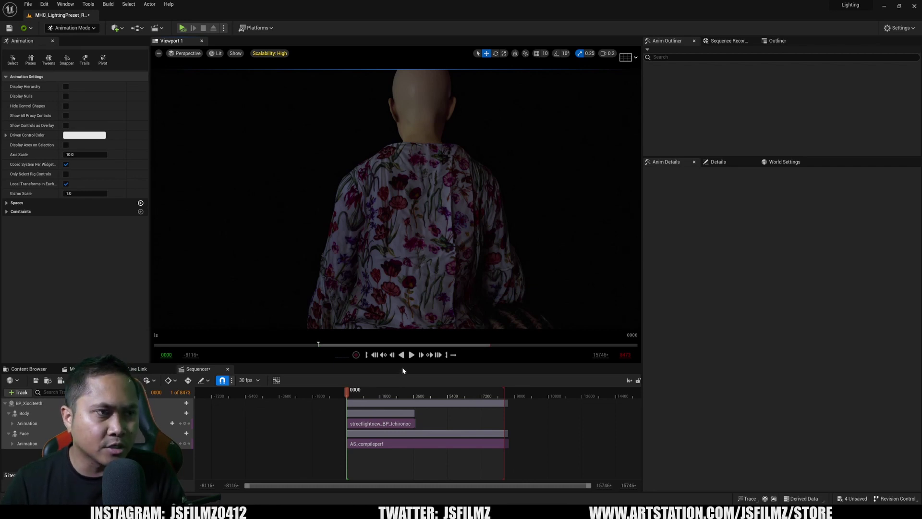
pyautogui.click(412, 356)
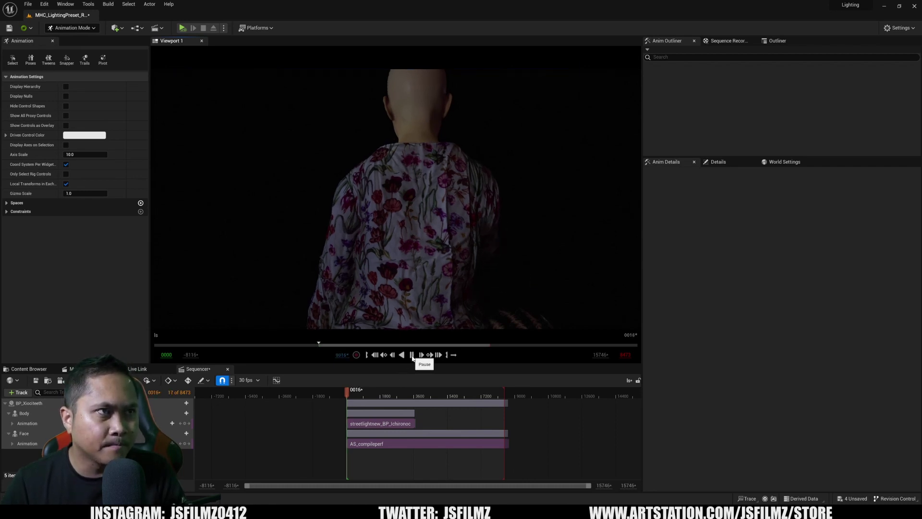
pyautogui.click(39, 415)
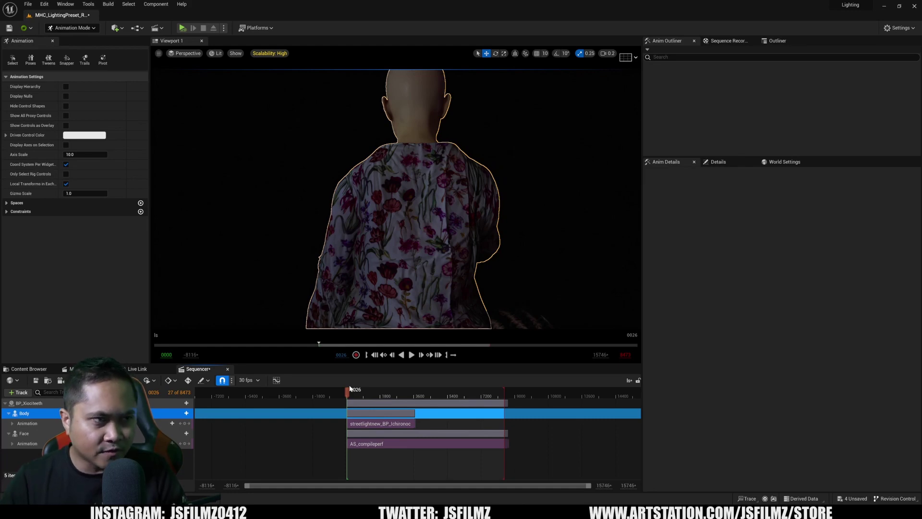
# Step: Set the MetaHuman actor's Z rotation to 180 so it faces the camera
pyautogui.click(30, 403)
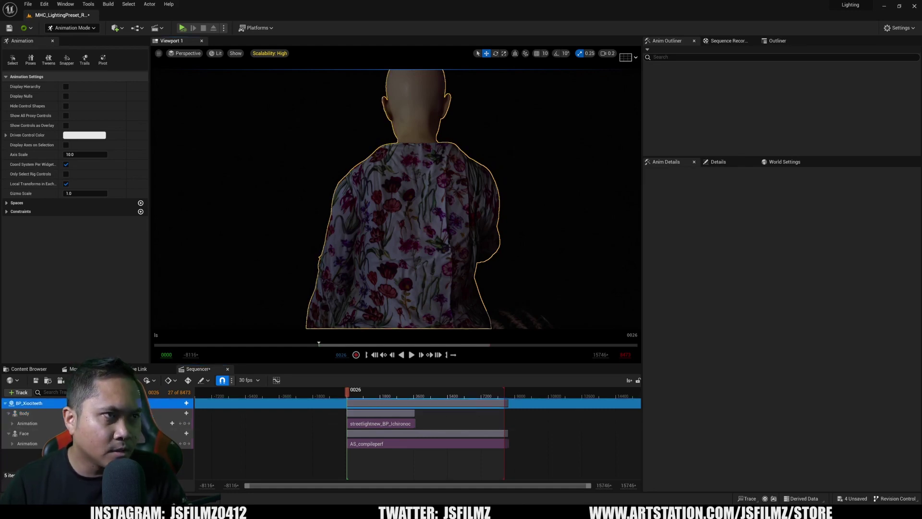
pyautogui.click(718, 162)
pyautogui.scroll(5, 872, 305)
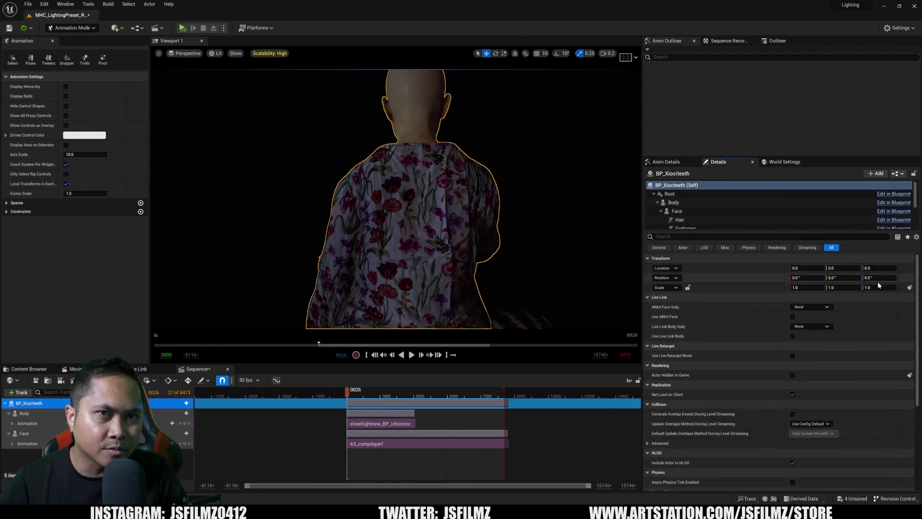
pyautogui.click(879, 277)
pyautogui.write('180')
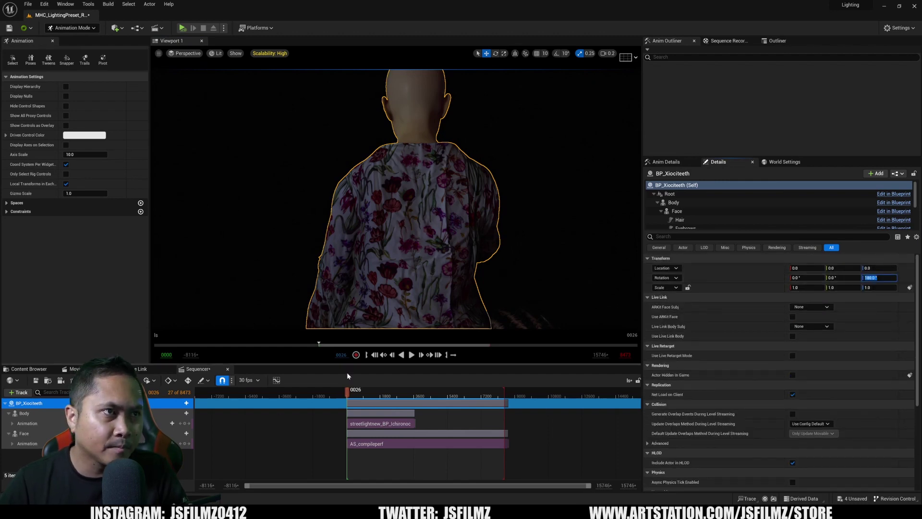
pyautogui.press('Return')
# Step: Frame the face, play and pause the sequence, then return the playhead to frame 0000
pyautogui.click(357, 393)
pyautogui.moveTo(449, 347); pyautogui.dragTo(449, 346, button='right')
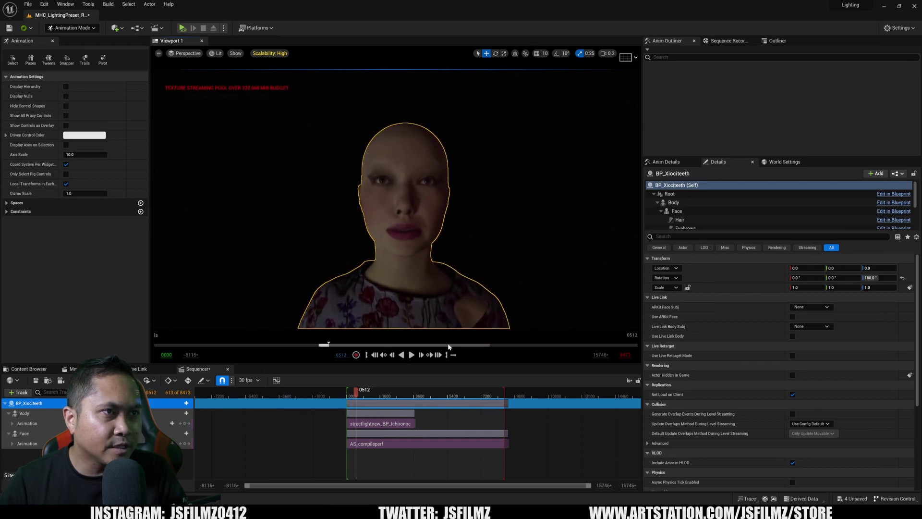
pyautogui.click(411, 355)
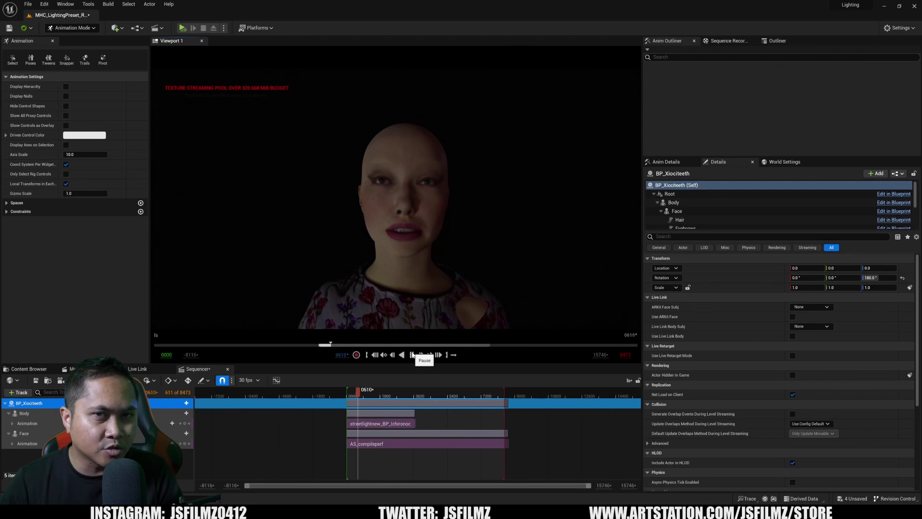
pyautogui.click(412, 355)
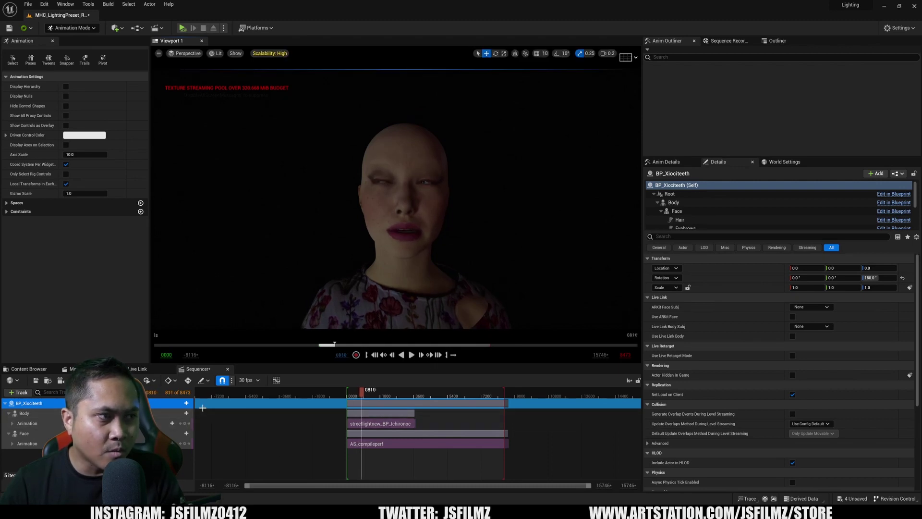
pyautogui.write('0')
pyautogui.press('Return')
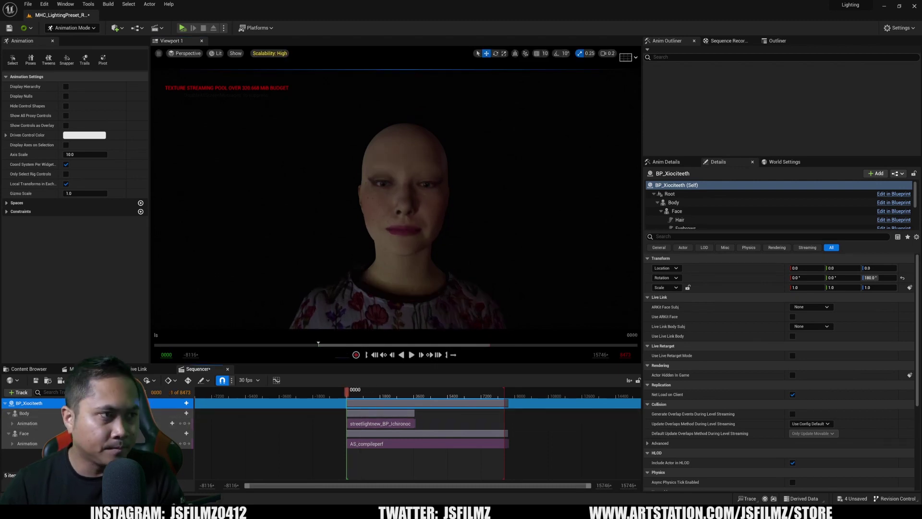
# Step: Set the Body's Animation Mode to Use Custom Mode and keyframe it and Disable Post Process Blueprint
pyautogui.click(24, 413)
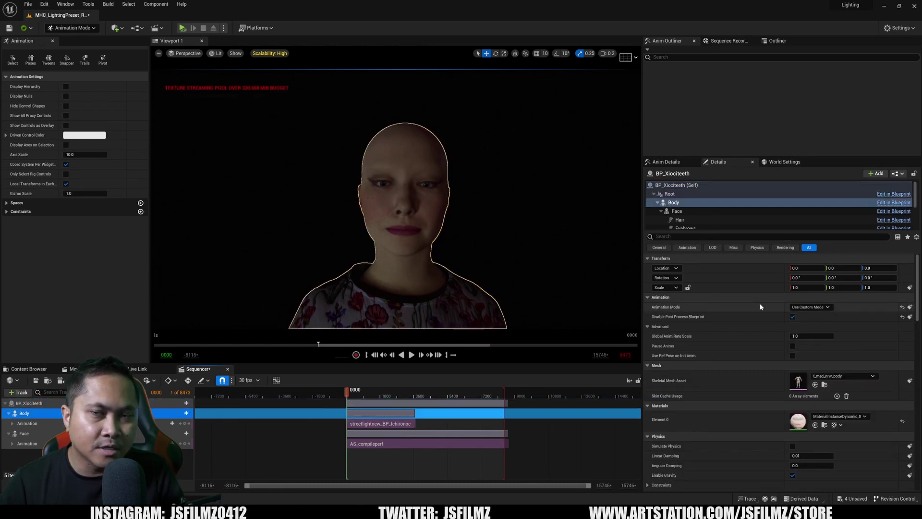
pyautogui.click(816, 307)
pyautogui.click(816, 315)
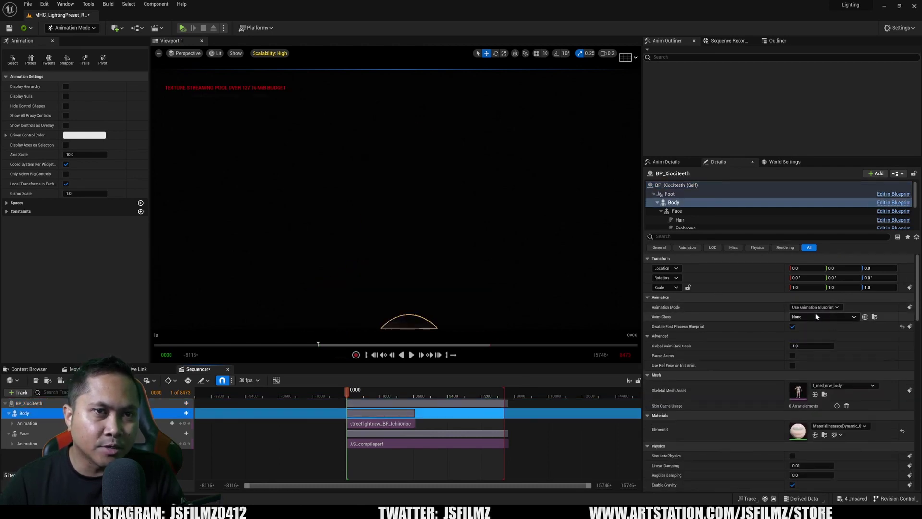
pyautogui.click(816, 307)
pyautogui.click(816, 332)
pyautogui.click(905, 310)
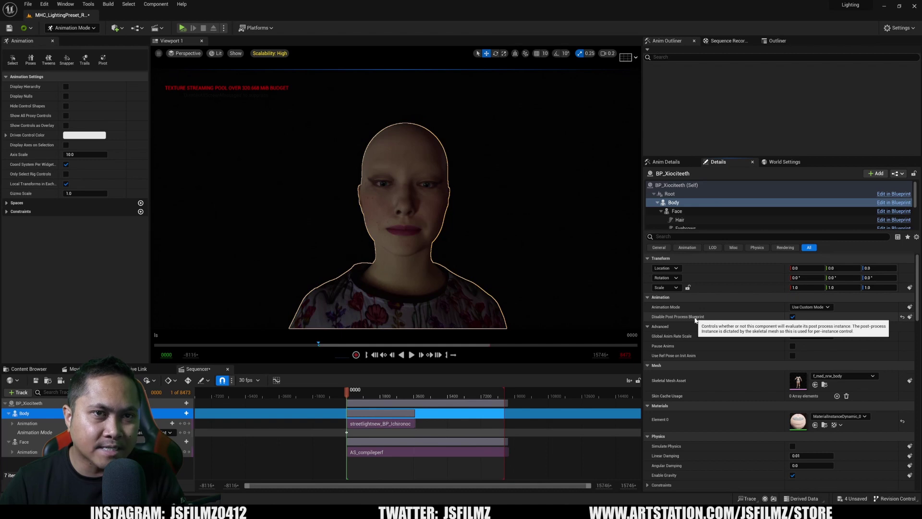
pyautogui.click(910, 317)
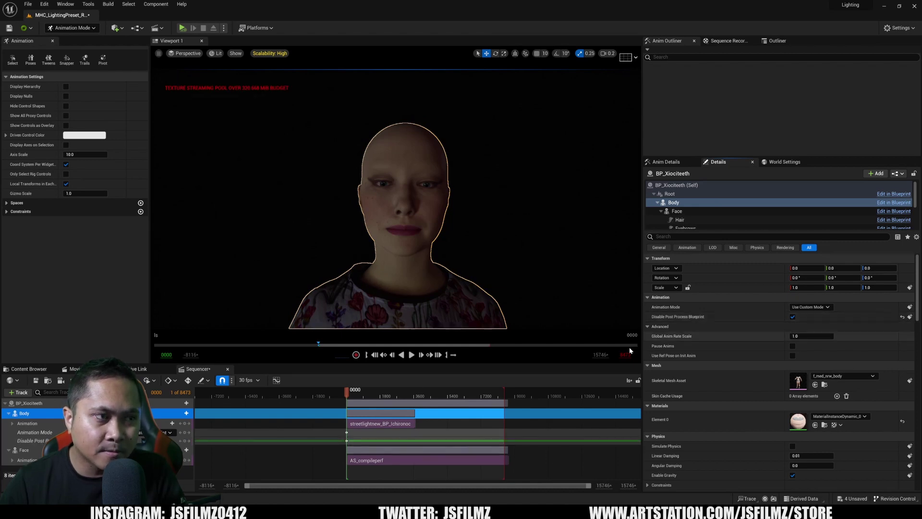
# Step: Keyframe the Face's Animation Mode and play the sequence to check the result
pyautogui.click(41, 450)
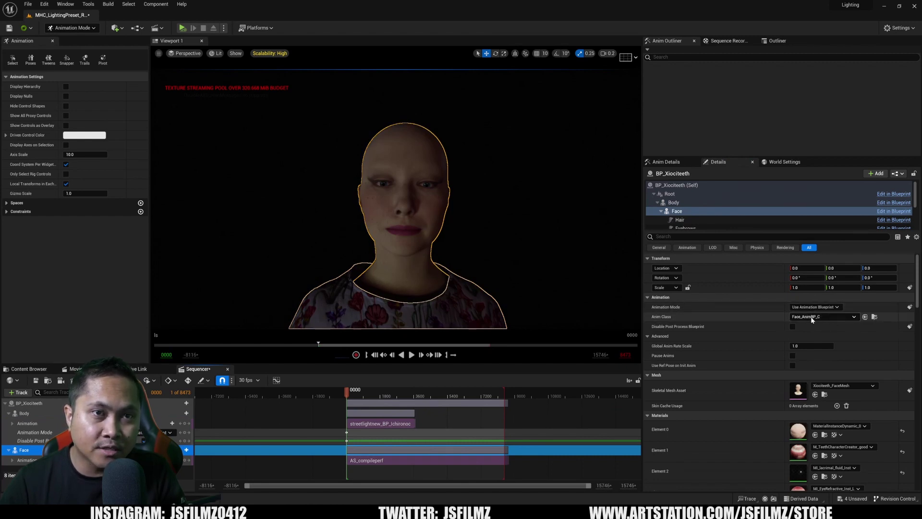
pyautogui.click(910, 307)
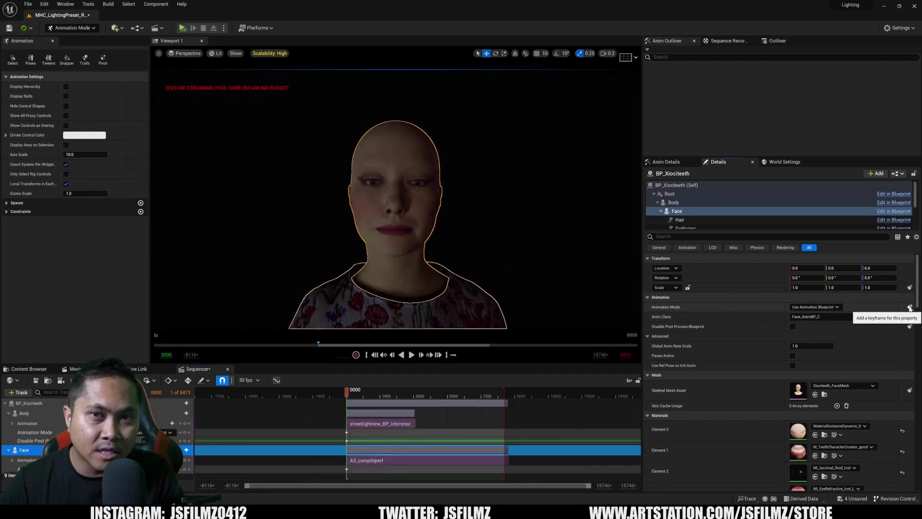
pyautogui.click(410, 355)
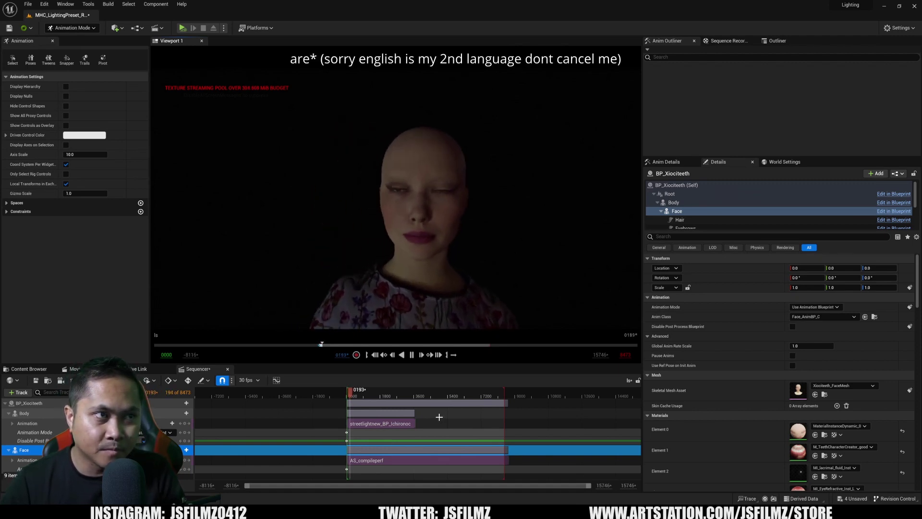
pyautogui.click(412, 355)
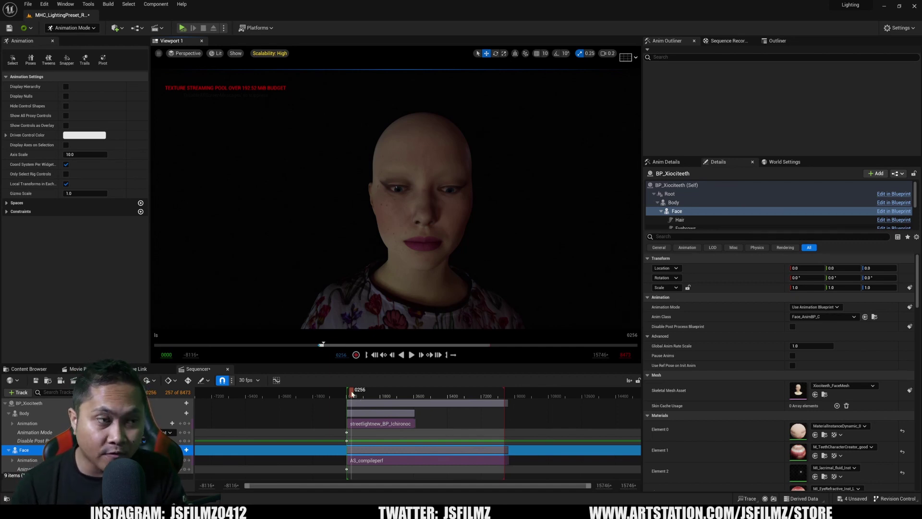
pyautogui.click(411, 354)
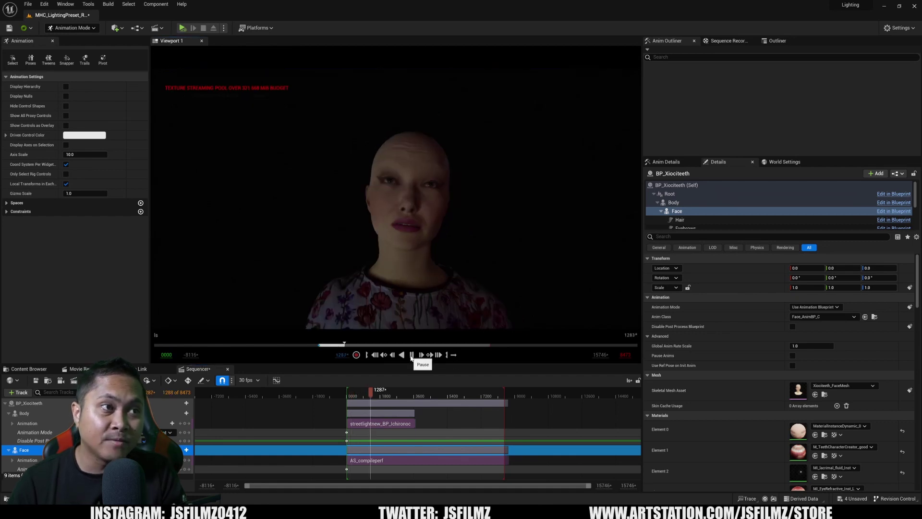